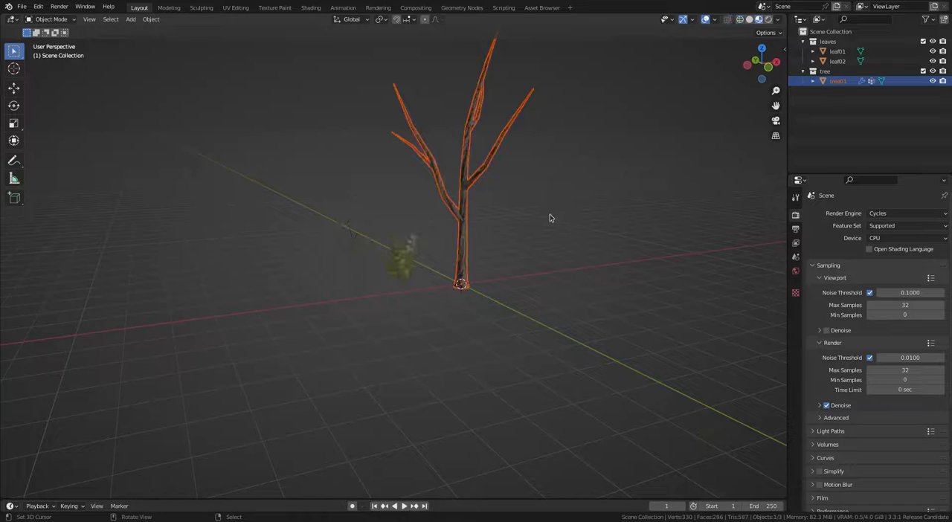
Step: Examine the two leaf planes and the bare tree model in the viewport
{"action": "scroll", "coordinate": [476, 275], "scroll_direction": "up", "scroll_amount": 5}
{"action": "left_click", "coordinate": [406, 291]}
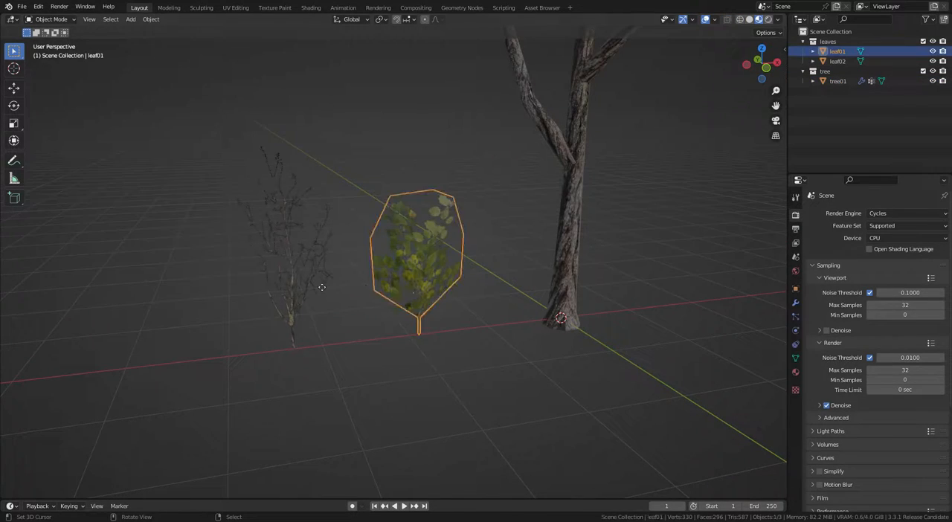
{"action": "right_click", "coordinate": [266, 278]}
{"action": "right_click", "coordinate": [567, 175]}
{"action": "middle_click_drag", "start_coordinate": [646, 142], "coordinate": [610, 246], "text": "shift"}
{"action": "scroll", "coordinate": [610, 247], "scroll_direction": "down", "scroll_amount": 2}
{"action": "scroll", "coordinate": [610, 247], "scroll_direction": "down", "scroll_amount": 2}
{"action": "right_click", "coordinate": [597, 243]}
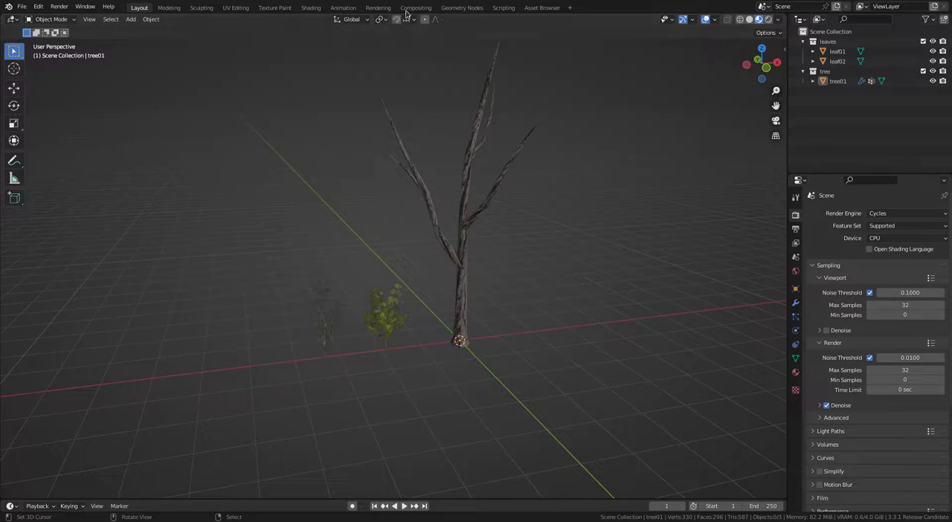
Step: Switch to the Geometry Nodes workspace and exclude the leaves collection from the view layer
{"action": "left_click", "coordinate": [459, 8]}
{"action": "scroll", "coordinate": [488, 199], "scroll_direction": "up", "scroll_amount": 3}
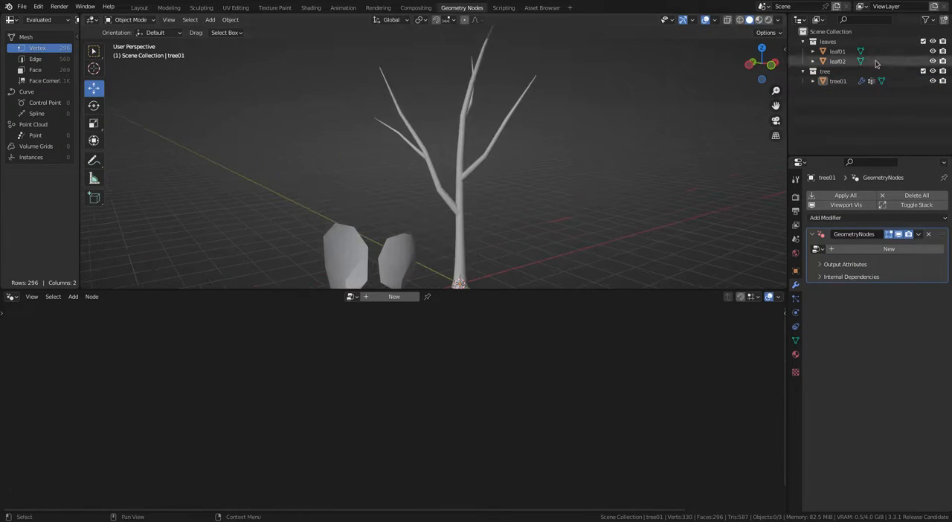
{"action": "left_click", "coordinate": [923, 42]}
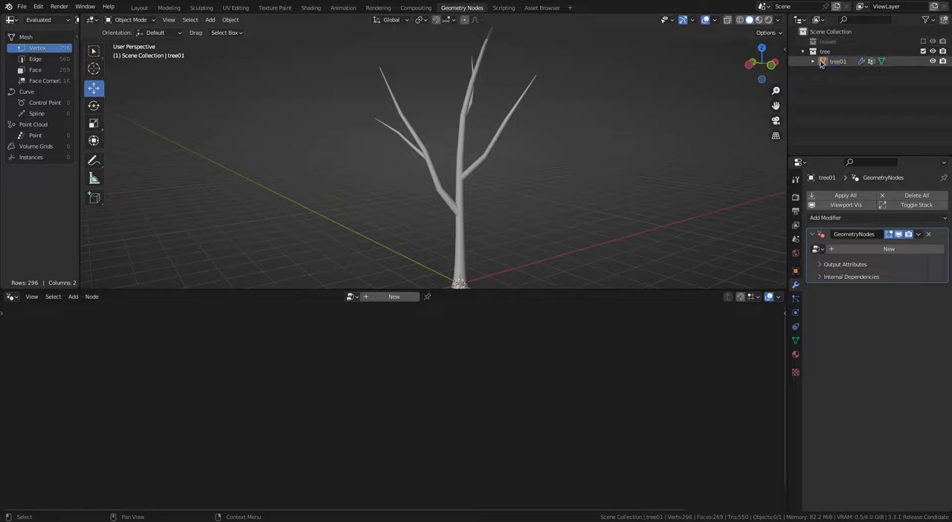
Step: Create a new geometry node tree on the tree01 object and name it "tree"
{"action": "left_click", "coordinate": [838, 61]}
{"action": "scroll", "coordinate": [522, 170], "scroll_direction": "down", "scroll_amount": 5}
{"action": "left_click", "coordinate": [395, 296]}
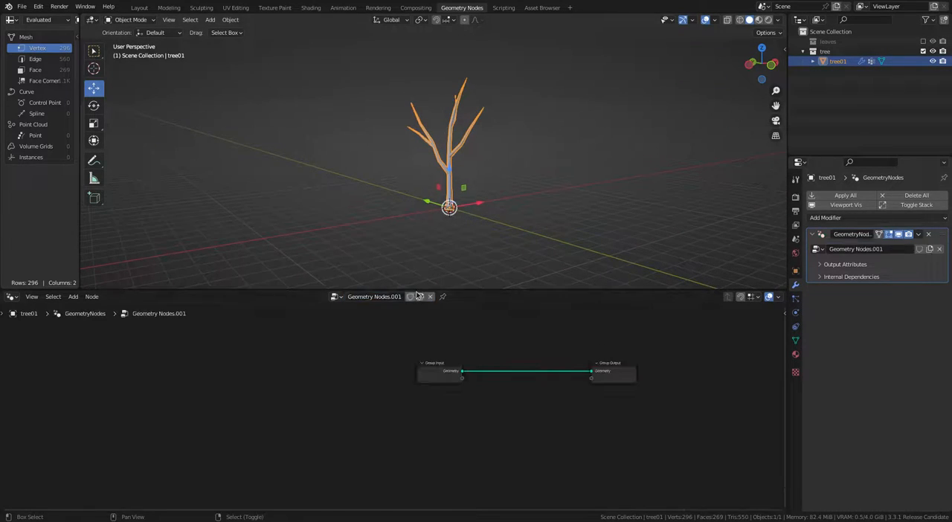
{"action": "left_click_drag", "start_coordinate": [417, 290], "coordinate": [424, 258]}
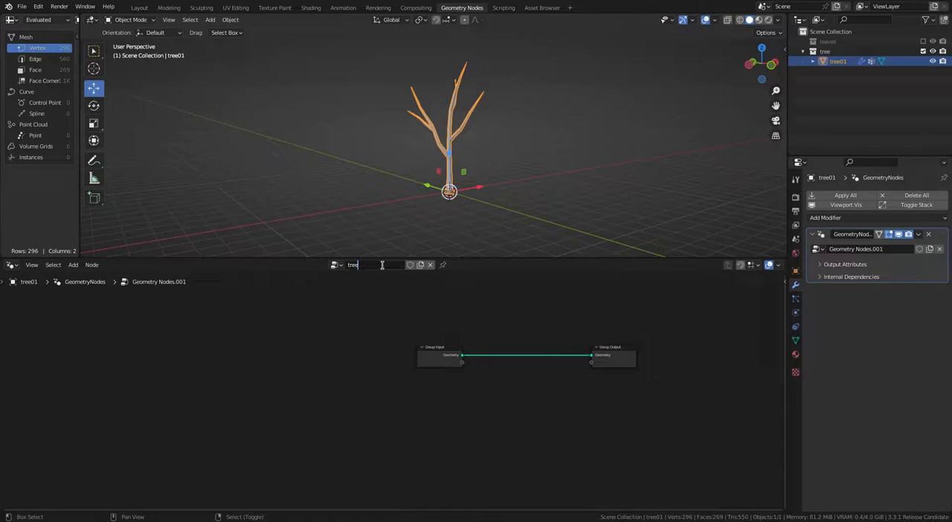
Step: Spread the Group Input and Group Output nodes apart and insert a Distribute Points on Faces node on their link
{"action": "scroll", "coordinate": [371, 319], "scroll_direction": "up", "scroll_amount": 3}
{"action": "left_click_drag", "start_coordinate": [432, 337], "coordinate": [41, 357]}
{"action": "middle_click_drag", "start_coordinate": [300, 332], "coordinate": [320, 333]}
{"action": "key", "text": "shift+a"}
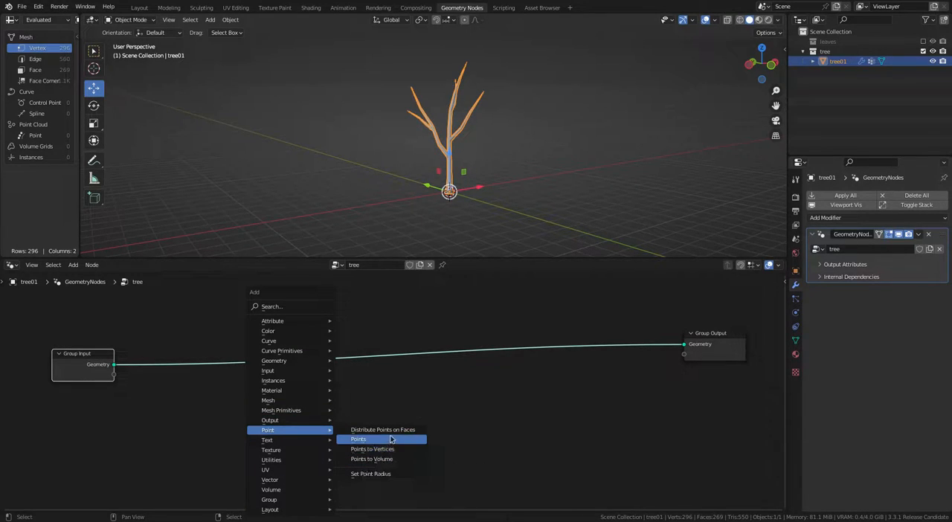
{"action": "left_click", "coordinate": [382, 430]}
{"action": "left_click", "coordinate": [231, 332]}
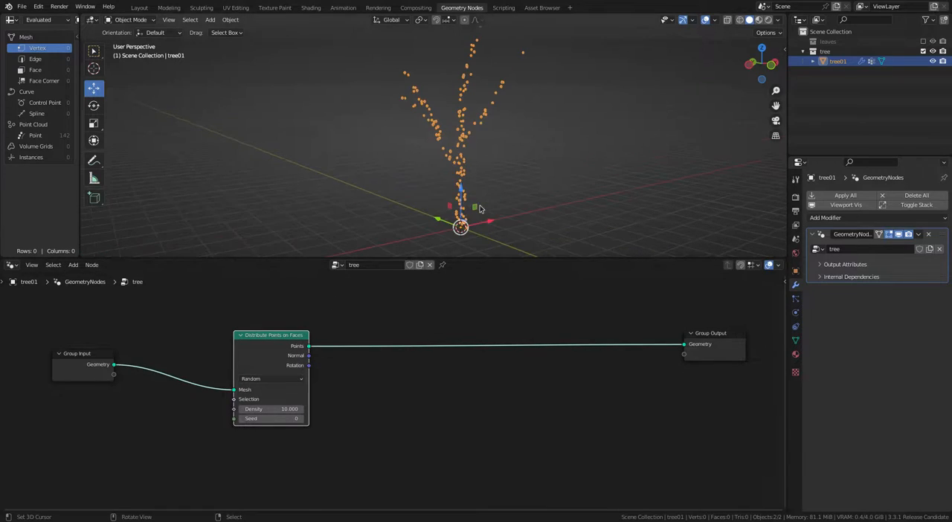
Step: Insert a Join Geometry node before Group Output and also feed the Group Input geometry into it
{"action": "left_click_drag", "start_coordinate": [253, 347], "coordinate": [250, 398]}
{"action": "key", "text": "shift+a"}
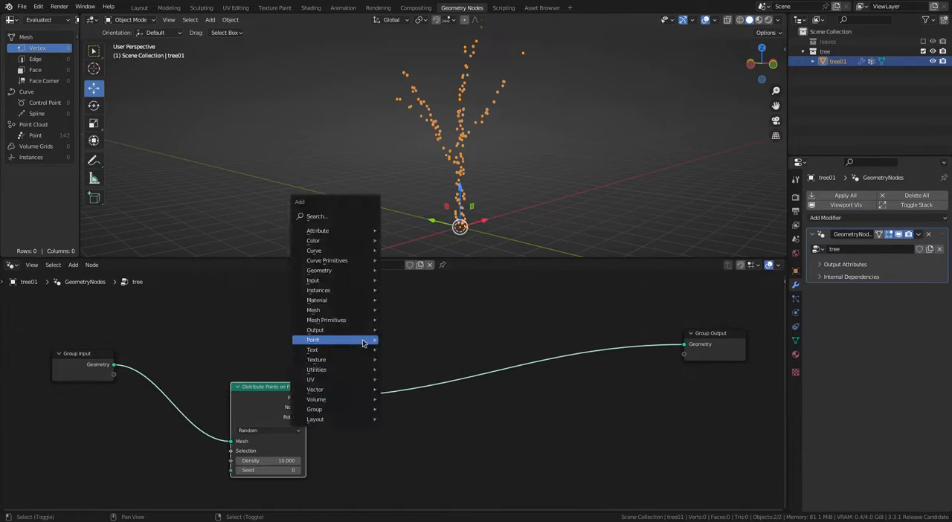
{"action": "mouse_move", "coordinate": [340, 277]}
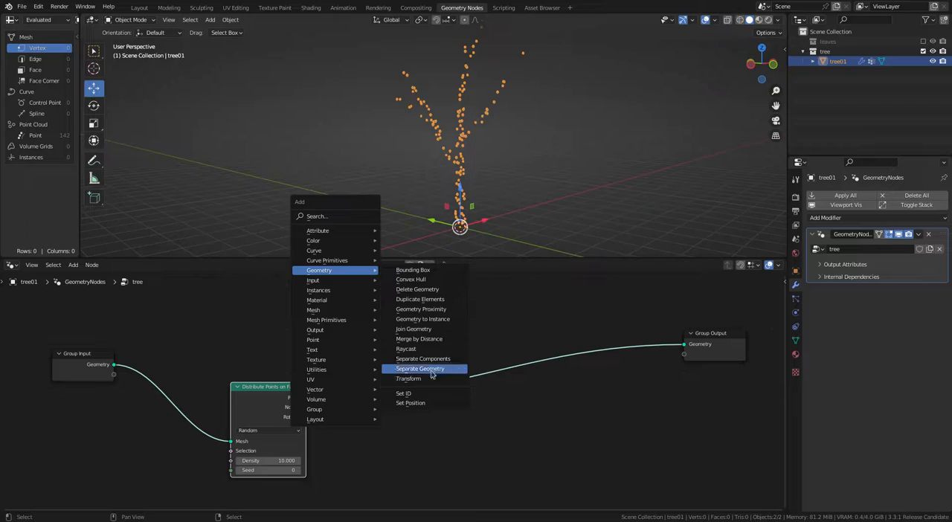
{"action": "left_click", "coordinate": [413, 329]}
{"action": "left_click", "coordinate": [579, 328]}
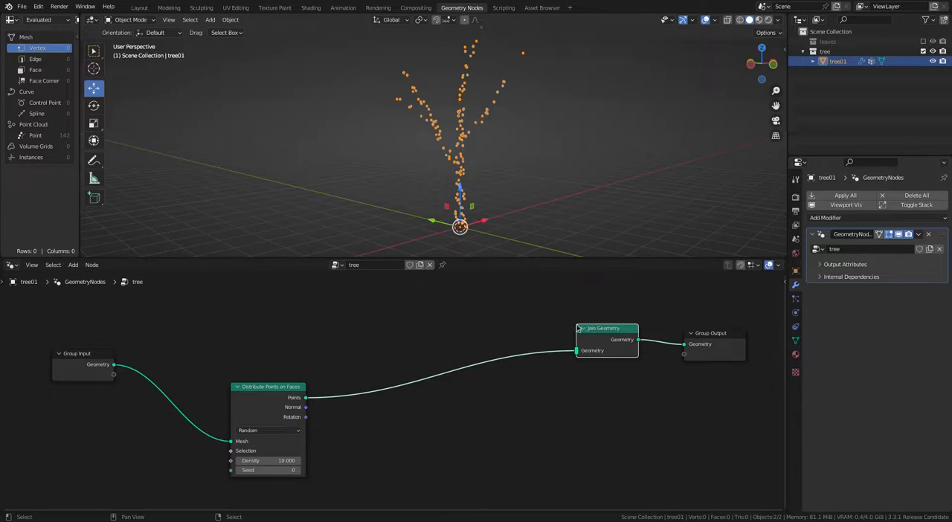
{"action": "left_click_drag", "start_coordinate": [114, 367], "coordinate": [577, 351]}
{"action": "left_click_drag", "start_coordinate": [274, 395], "coordinate": [259, 403]}
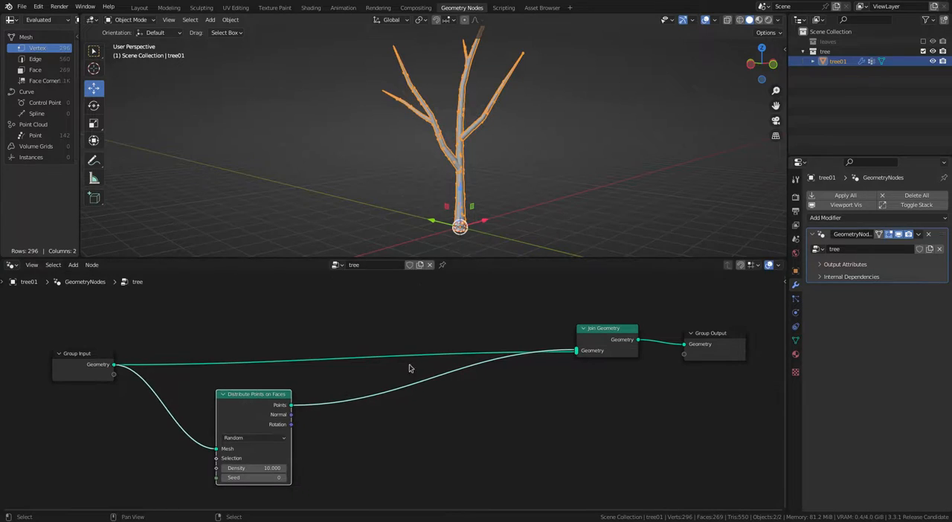
Step: Space out the node layout and insert an Instance on Points node between Distribute Points on Faces and Join Geometry
{"action": "middle_click_drag", "start_coordinate": [410, 368], "coordinate": [387, 346]}
{"action": "left_click_drag", "start_coordinate": [602, 325], "coordinate": [556, 345]}
{"action": "left_click_drag", "start_coordinate": [678, 319], "coordinate": [726, 320]}
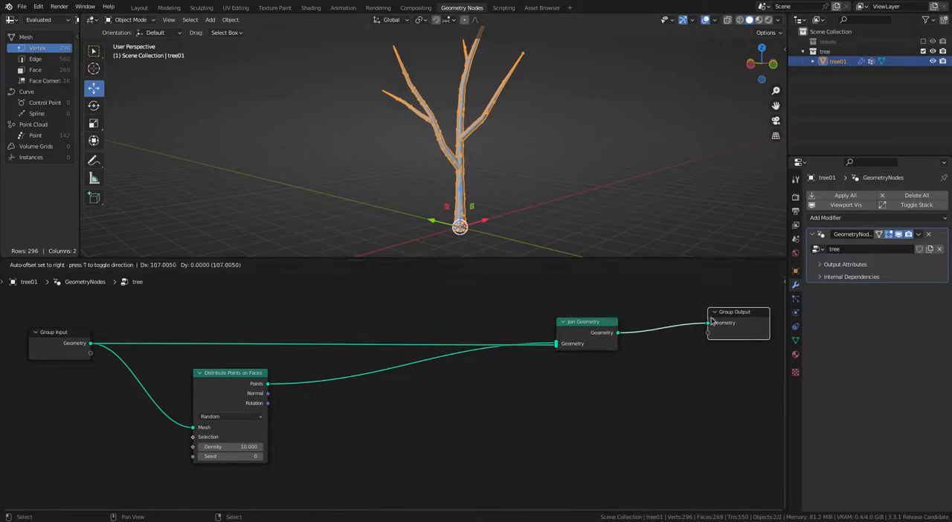
{"action": "left_click_drag", "start_coordinate": [576, 324], "coordinate": [619, 314]}
{"action": "middle_click_drag", "start_coordinate": [432, 345], "coordinate": [434, 328]}
{"action": "key", "text": "shift+a"}
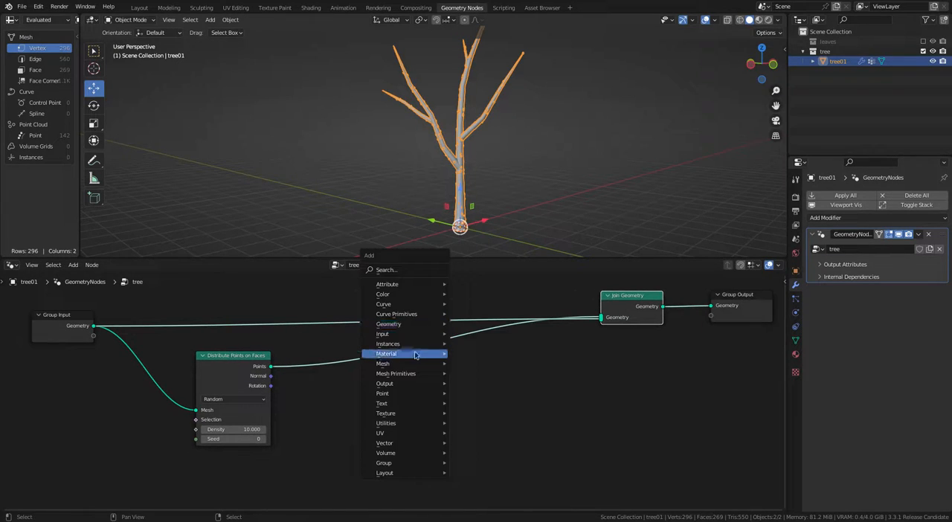
{"action": "mouse_move", "coordinate": [401, 346]}
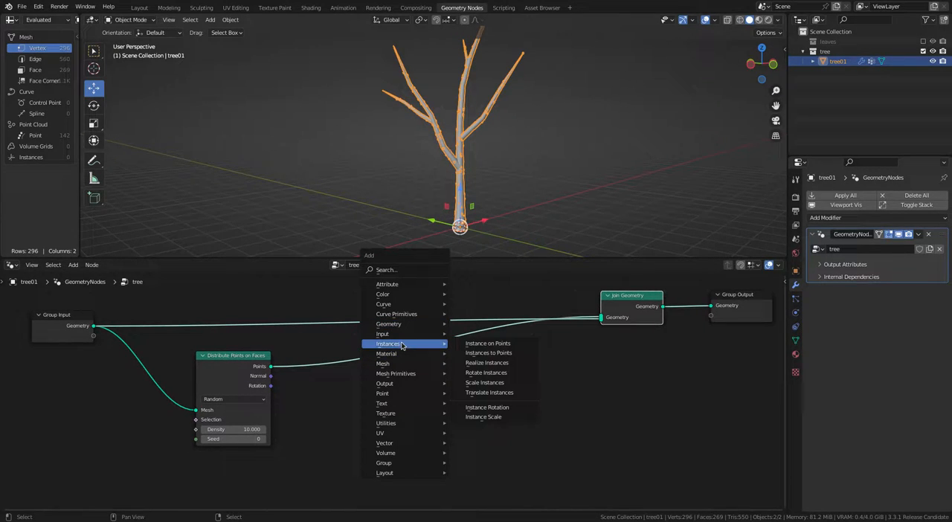
{"action": "left_click", "coordinate": [487, 343]}
{"action": "left_click", "coordinate": [518, 343]}
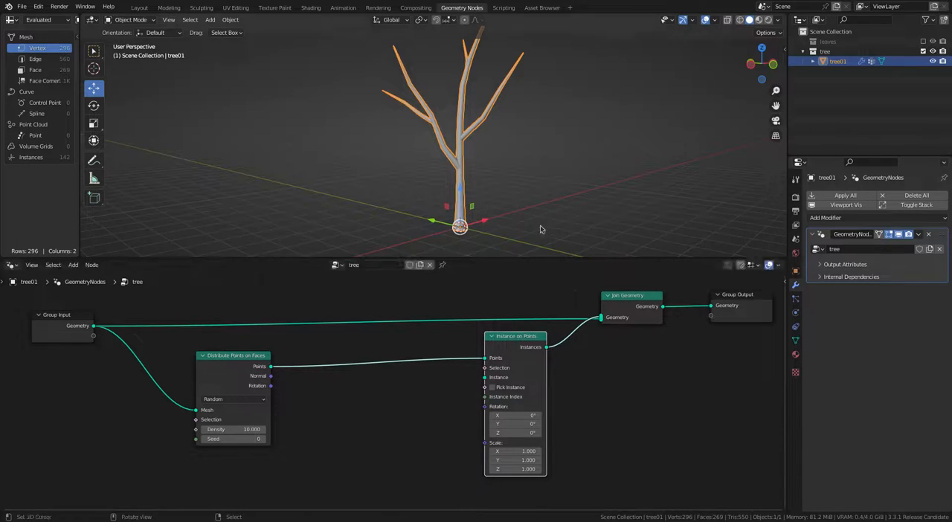
Step: Feed the leaves collection into Instance on Points as its instances, with Separate Children, Reset Children and Pick Instance enabled
{"action": "middle_click_drag", "start_coordinate": [542, 229], "coordinate": [535, 250], "text": "shift"}
{"action": "left_click_drag", "start_coordinate": [820, 43], "coordinate": [387, 418]}
{"action": "scroll", "coordinate": [421, 350], "scroll_direction": "down", "scroll_amount": 3}
{"action": "left_click_drag", "start_coordinate": [406, 371], "coordinate": [407, 349]}
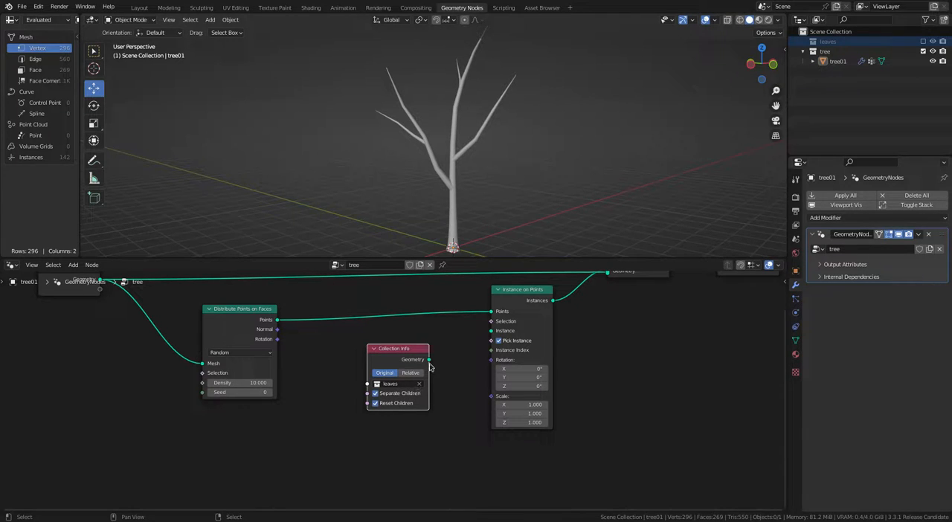
{"action": "left_click_drag", "start_coordinate": [493, 336], "coordinate": [495, 338]}
{"action": "middle_click_drag", "start_coordinate": [477, 212], "coordinate": [525, 212]}
{"action": "scroll", "coordinate": [384, 356], "scroll_direction": "down", "scroll_amount": 2}
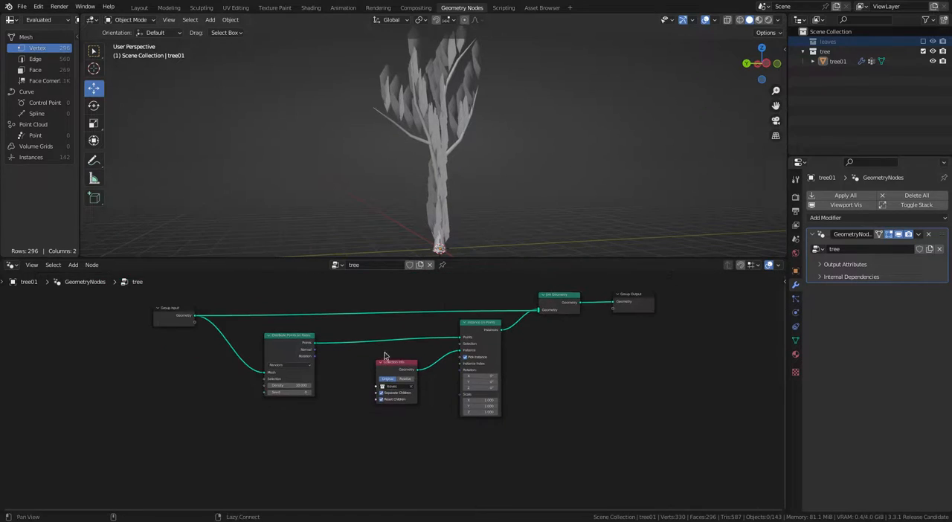
Step: Add a Position node before Distribute Points on Faces and connect its output to a new Separate XYZ node
{"action": "scroll", "coordinate": [385, 356], "scroll_direction": "left", "scroll_amount": 3, "text": "ctrl"}
{"action": "key", "text": "shift+a"}
{"action": "mouse_move", "coordinate": [232, 371]}
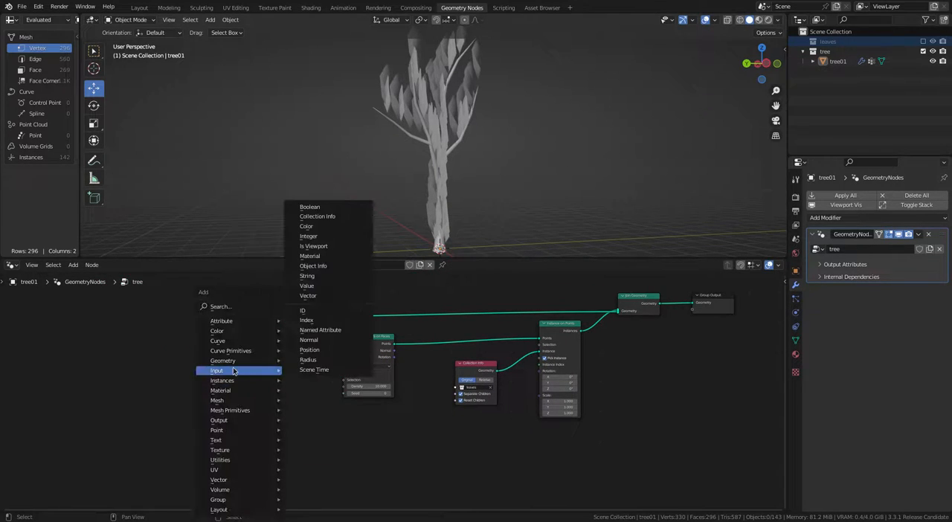
{"action": "left_click", "coordinate": [321, 349]}
{"action": "left_click", "coordinate": [294, 396]}
{"action": "scroll", "coordinate": [345, 372], "scroll_direction": "up", "scroll_amount": 2}
{"action": "left_click_drag", "start_coordinate": [300, 376], "coordinate": [228, 376]}
{"action": "middle_click_drag", "start_coordinate": [240, 368], "coordinate": [283, 367]}
{"action": "mouse_move", "coordinate": [282, 366]}
{"action": "left_mouse_down"}
{"action": "mouse_move", "coordinate": [218, 367]}
{"action": "mouse_move", "coordinate": [267, 368]}
{"action": "left_mouse_up"}
{"action": "type", "text": "sepa"}
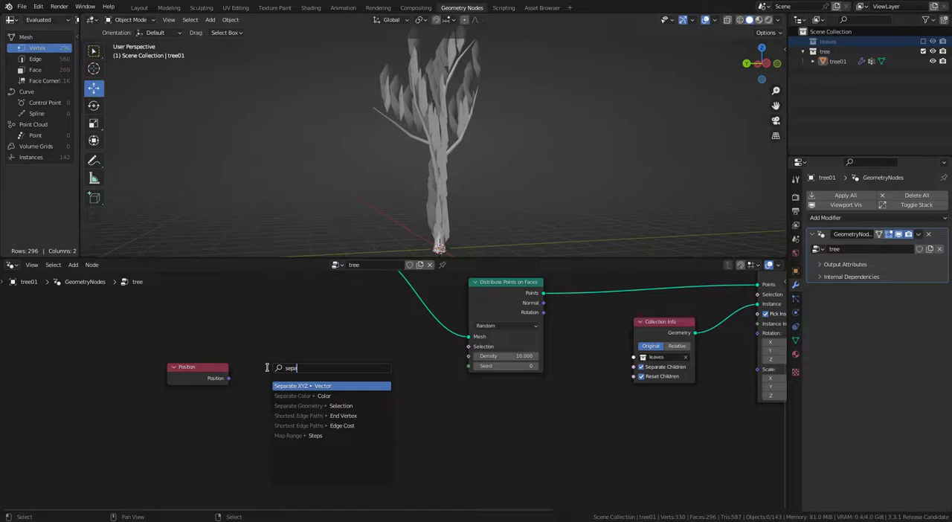
{"action": "left_click", "coordinate": [283, 383]}
Step: Connect the Separate XYZ Z output to a Greater Than compare node and link its result to Distribute Points on Faces' Selection
{"action": "left_click_drag", "start_coordinate": [319, 387], "coordinate": [386, 360]}
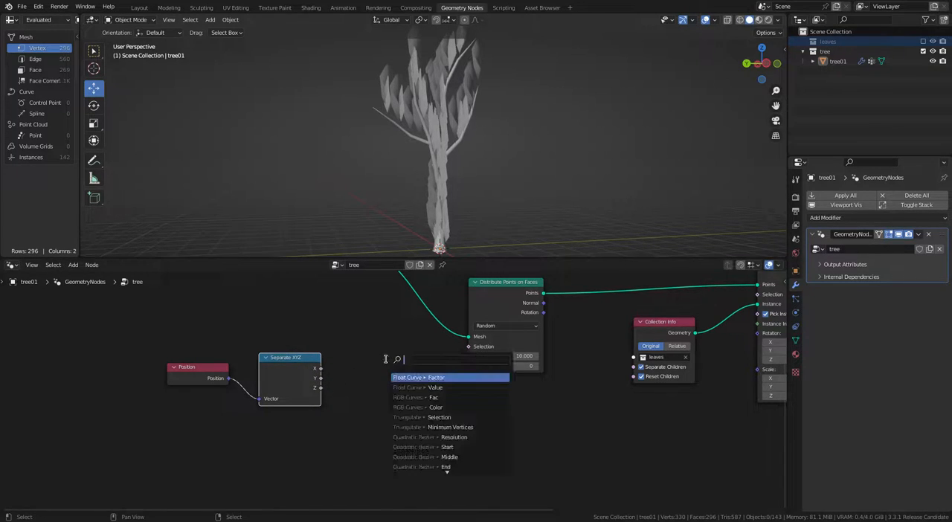
{"action": "type", "text": "grea"}
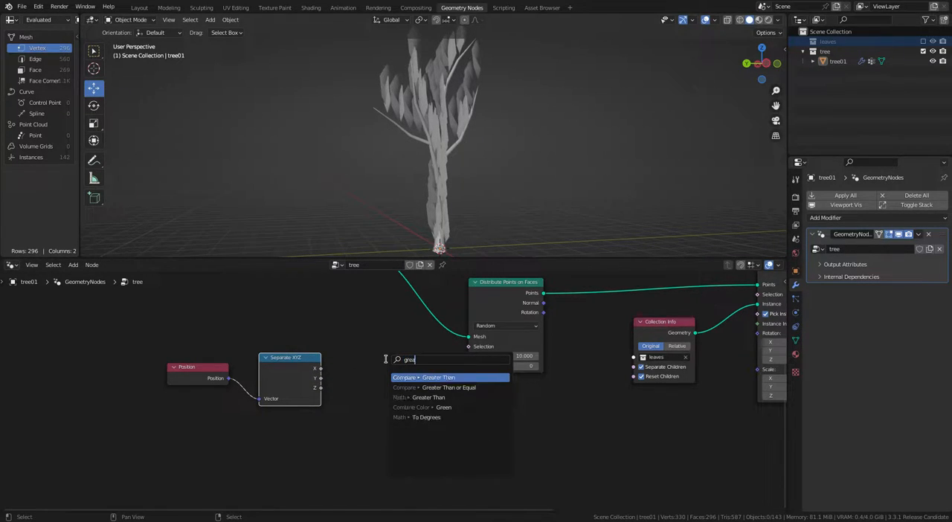
{"action": "left_click", "coordinate": [417, 378]}
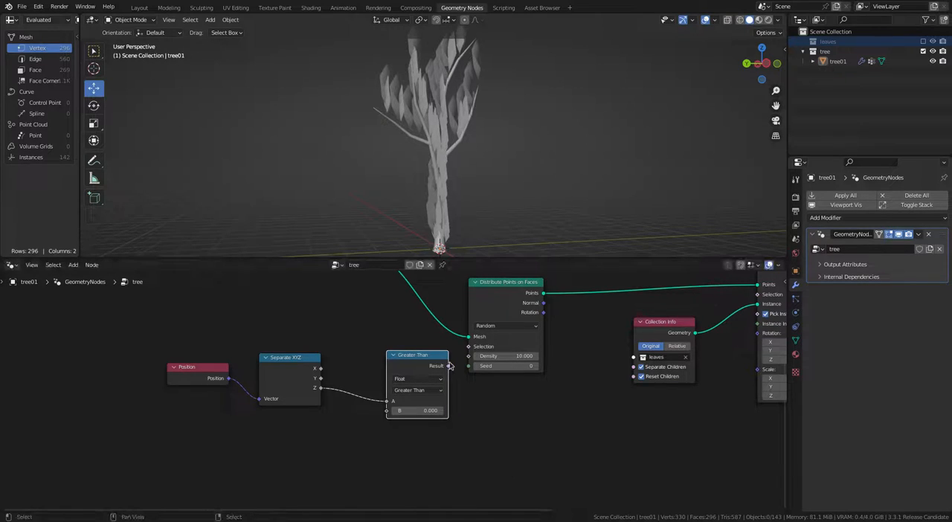
{"action": "left_click_drag", "start_coordinate": [469, 351], "coordinate": [469, 347]}
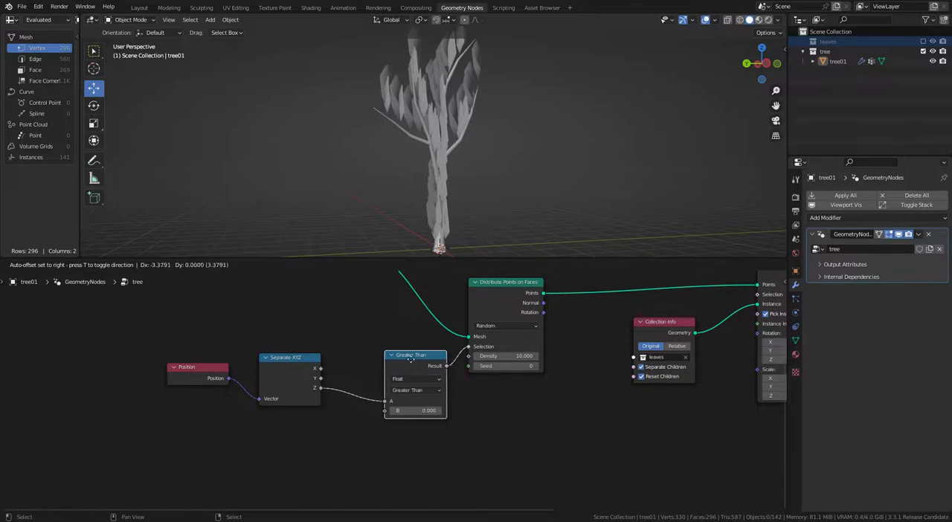
Step: Set the Greater Than node's B threshold to 3.8 to restrict the leaves to the upper part of the tree
{"action": "left_click_drag", "start_coordinate": [413, 402], "coordinate": [387, 392]}
{"action": "scroll", "coordinate": [387, 392], "scroll_direction": "up", "scroll_amount": 2}
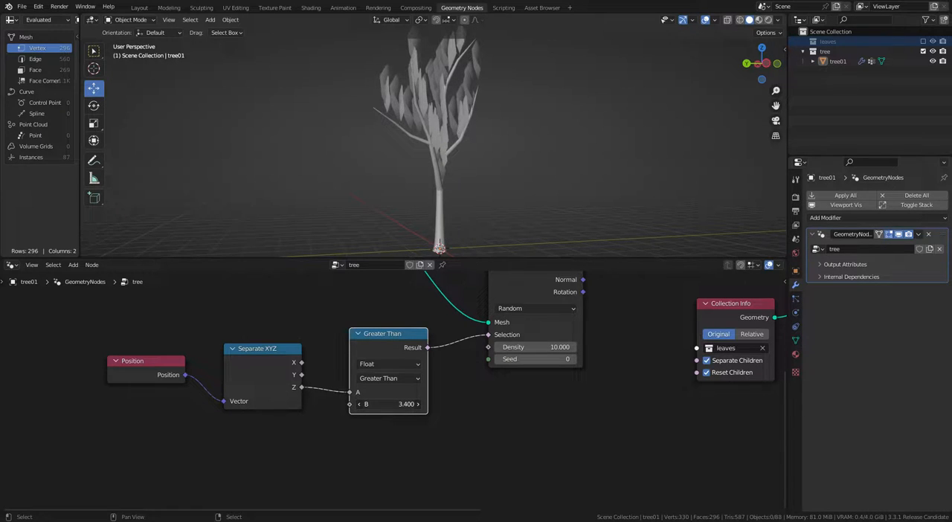
{"action": "middle_click_drag", "start_coordinate": [497, 160], "coordinate": [432, 161]}
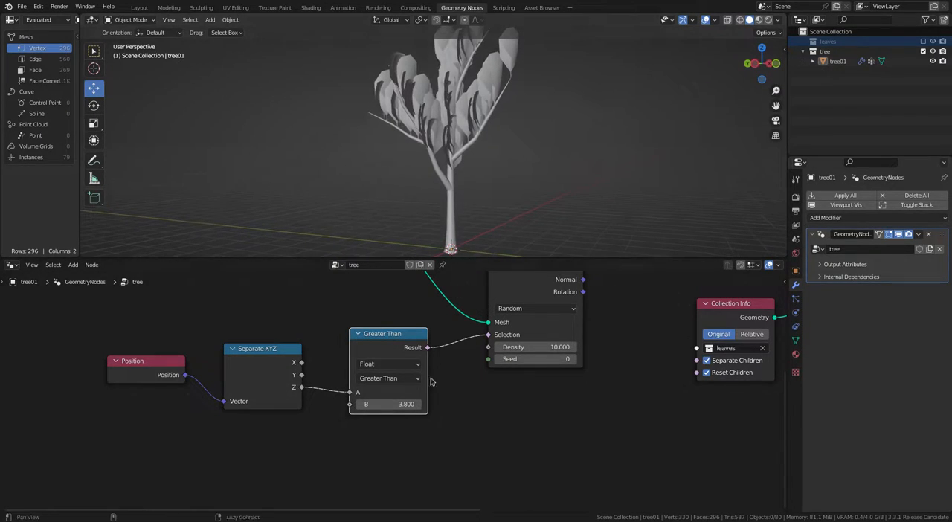
Step: Tidy the node layout with more space between Greater Than and Distribute Points on Faces, and slightly enlarge the node editor
{"action": "scroll", "coordinate": [662, 407], "scroll_direction": "down", "scroll_amount": 5}
{"action": "middle_click_drag", "start_coordinate": [664, 398], "coordinate": [456, 376]}
{"action": "left_click_drag", "start_coordinate": [428, 324], "coordinate": [408, 357]}
{"action": "scroll", "coordinate": [390, 307], "scroll_direction": "down", "scroll_amount": 5}
{"action": "left_click", "coordinate": [347, 358]}
{"action": "left_click_drag", "start_coordinate": [485, 349], "coordinate": [487, 334], "text": "alt"}
{"action": "scroll", "coordinate": [487, 335], "scroll_direction": "up", "scroll_amount": 2}
{"action": "left_click_drag", "start_coordinate": [424, 383], "coordinate": [449, 405], "text": "alt"}
{"action": "left_click_drag", "start_coordinate": [481, 259], "coordinate": [485, 249]}
{"action": "scroll", "coordinate": [556, 103], "scroll_direction": "down", "scroll_amount": 2}
{"action": "left_click_drag", "start_coordinate": [556, 102], "coordinate": [553, 113], "text": "alt+shift"}
{"action": "left_click_drag", "start_coordinate": [417, 395], "coordinate": [437, 378], "text": "alt"}
{"action": "scroll", "coordinate": [436, 378], "scroll_direction": "up", "scroll_amount": 2}
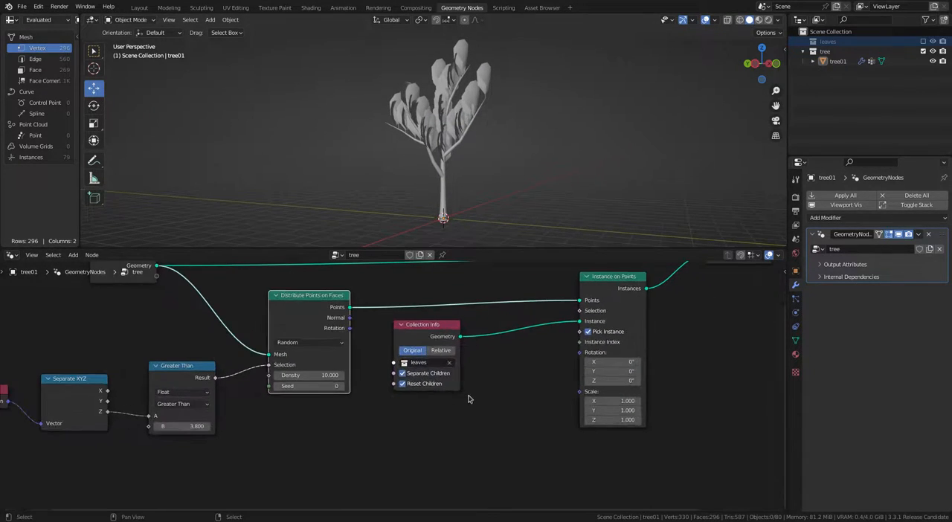
Step: Add a float Random Value node and connect it to the Scale input of Instance on Points
{"action": "key", "text": "shift+a"}
{"action": "mouse_move", "coordinate": [433, 442]}
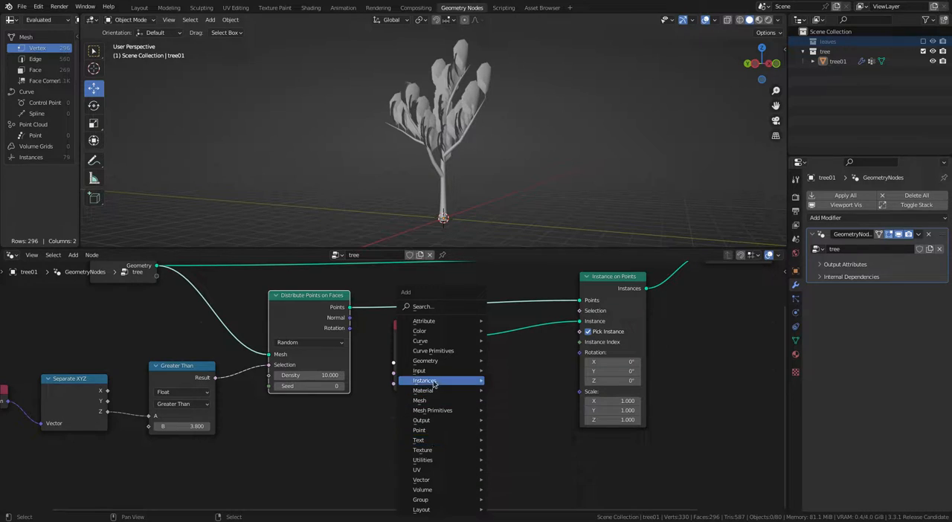
{"action": "mouse_move", "coordinate": [442, 376]}
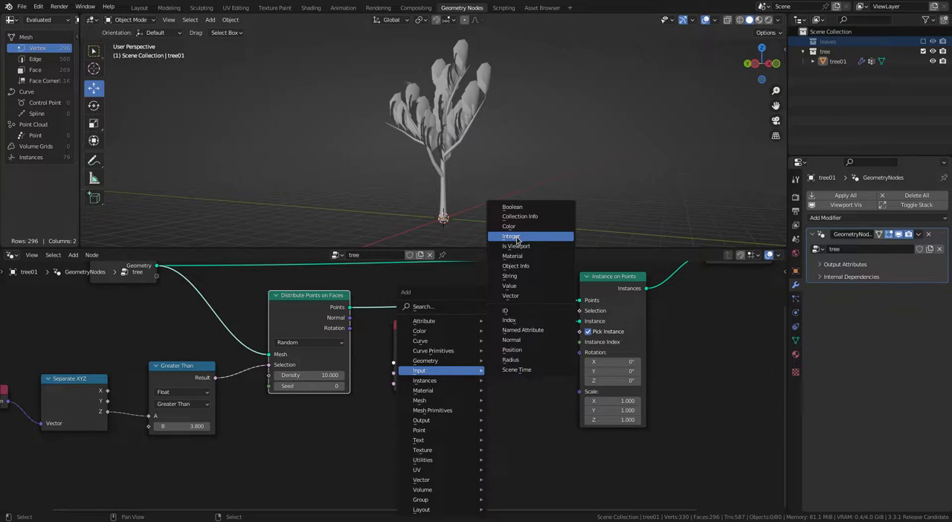
{"action": "mouse_move", "coordinate": [446, 459]}
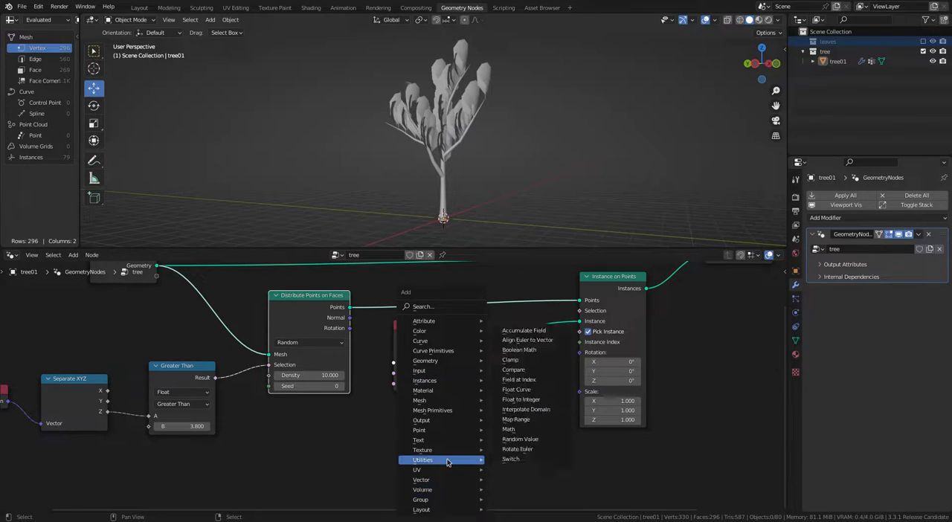
{"action": "left_click", "coordinate": [515, 439]}
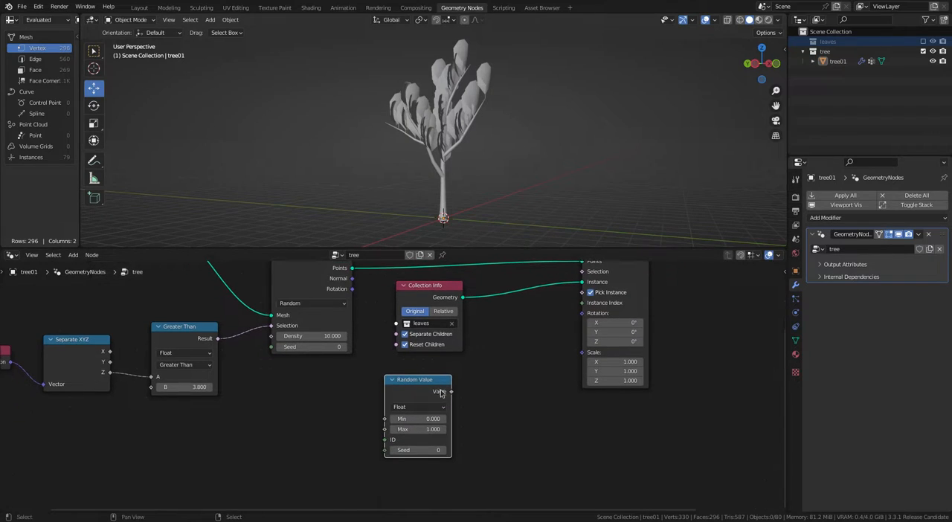
{"action": "left_click_drag", "start_coordinate": [584, 357], "coordinate": [584, 354]}
{"action": "scroll", "coordinate": [498, 402], "scroll_direction": "up", "scroll_amount": 3}
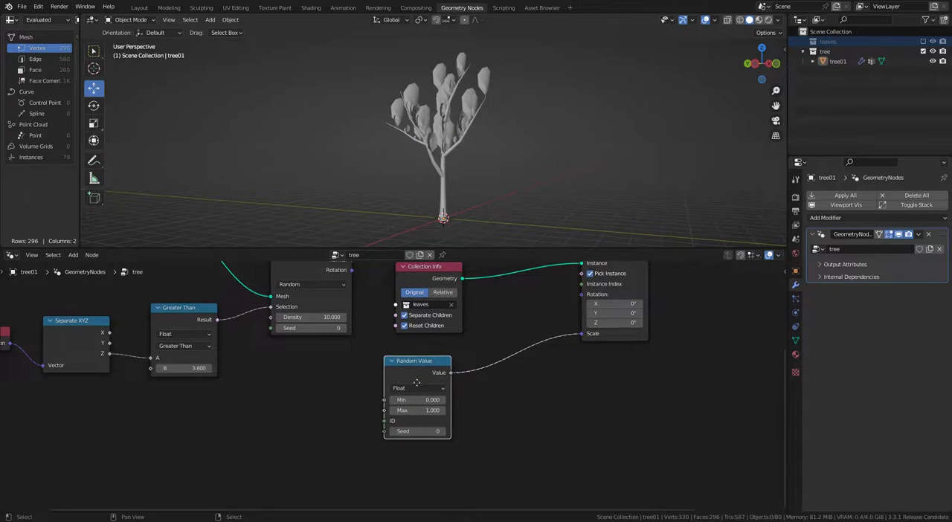
Step: Set the Random Value node's minimum to 0.4 and maximum to 1.2 to vary the leaf scale
{"action": "scroll", "coordinate": [490, 407], "scroll_direction": "up", "scroll_amount": 2}
{"action": "left_click", "coordinate": [491, 402]}
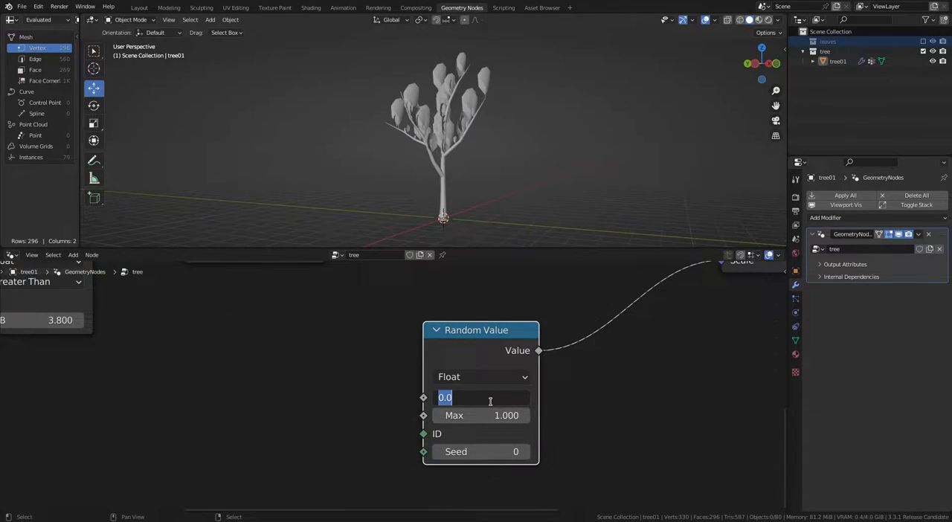
{"action": "type", "text": ".5"}
{"action": "key", "text": "Return"}
{"action": "left_click", "coordinate": [525, 416]}
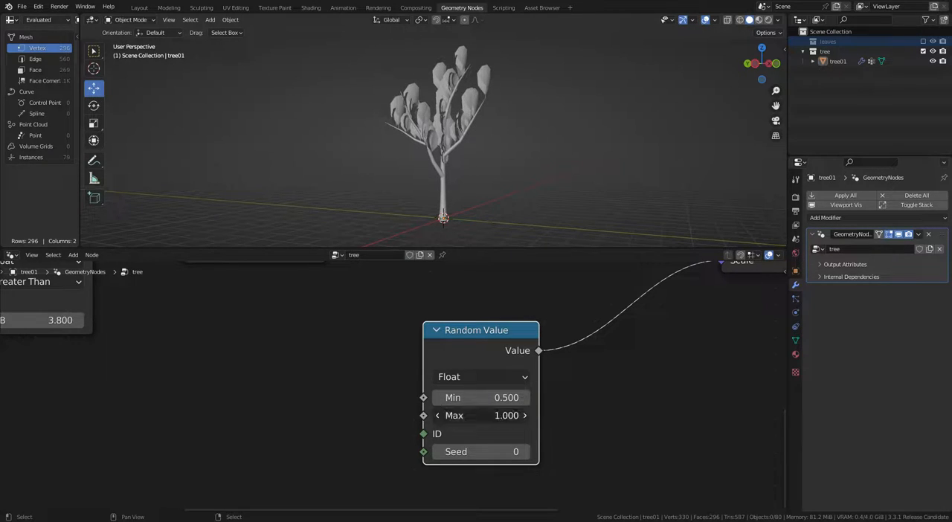
{"action": "left_click", "coordinate": [525, 416]}
{"action": "left_click", "coordinate": [439, 399]}
{"action": "scroll", "coordinate": [564, 351], "scroll_direction": "down", "scroll_amount": 4}
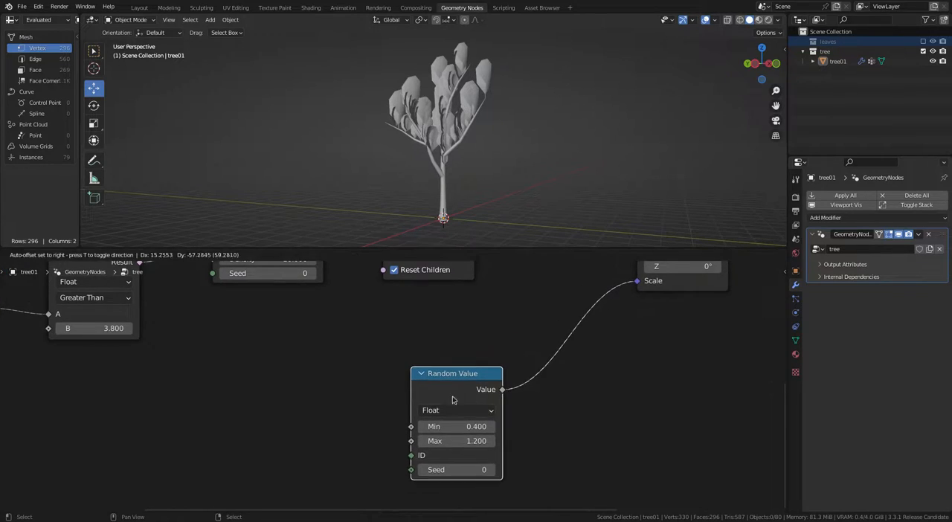
Step: Duplicate the Random Value node, change the copy to Vector, and connect it to the Rotation input of Instance on Points
{"action": "scroll", "coordinate": [413, 311], "scroll_direction": "down", "scroll_amount": 3}
{"action": "left_click_drag", "start_coordinate": [324, 307], "coordinate": [323, 302]}
{"action": "scroll", "coordinate": [469, 377], "scroll_direction": "up", "scroll_amount": 3}
{"action": "left_click", "coordinate": [429, 429]}
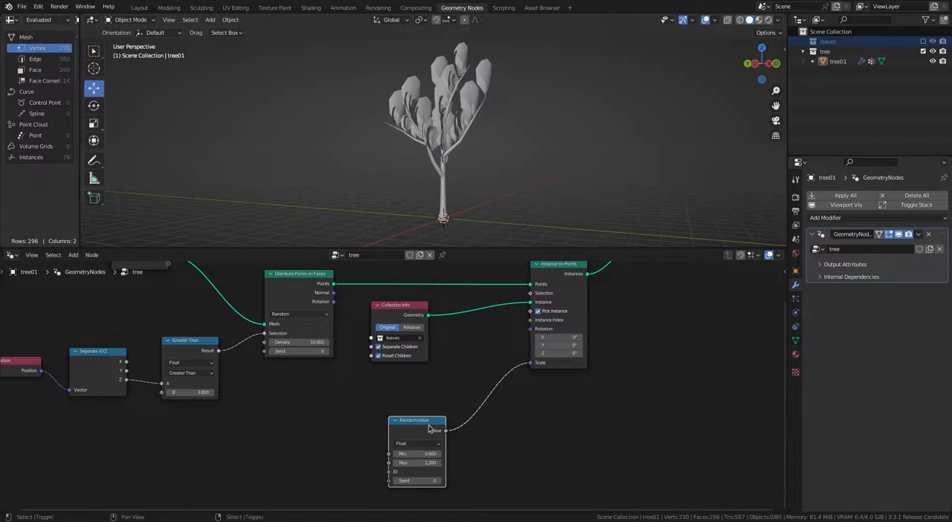
{"action": "key", "text": "shift+d"}
{"action": "left_click", "coordinate": [353, 402]}
{"action": "left_click", "coordinate": [340, 417]}
{"action": "left_click", "coordinate": [340, 443]}
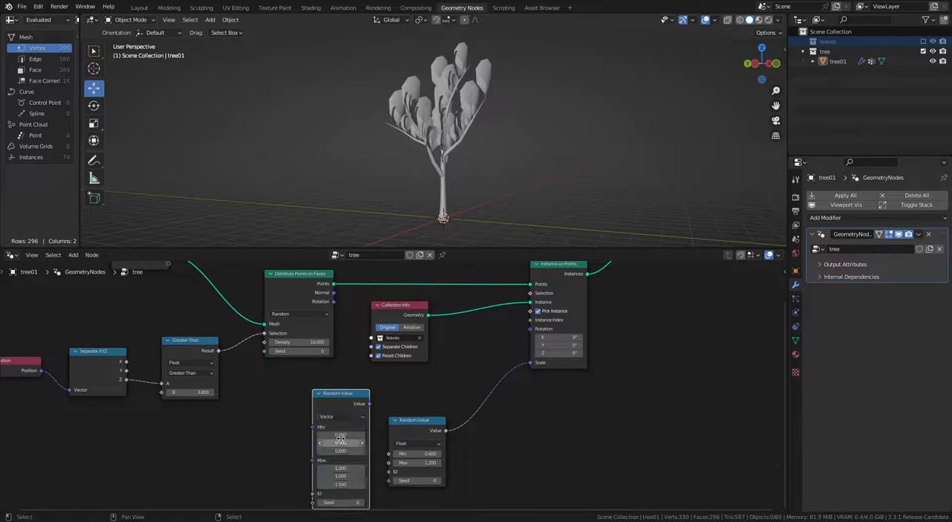
{"action": "left_click_drag", "start_coordinate": [525, 325], "coordinate": [530, 329]}
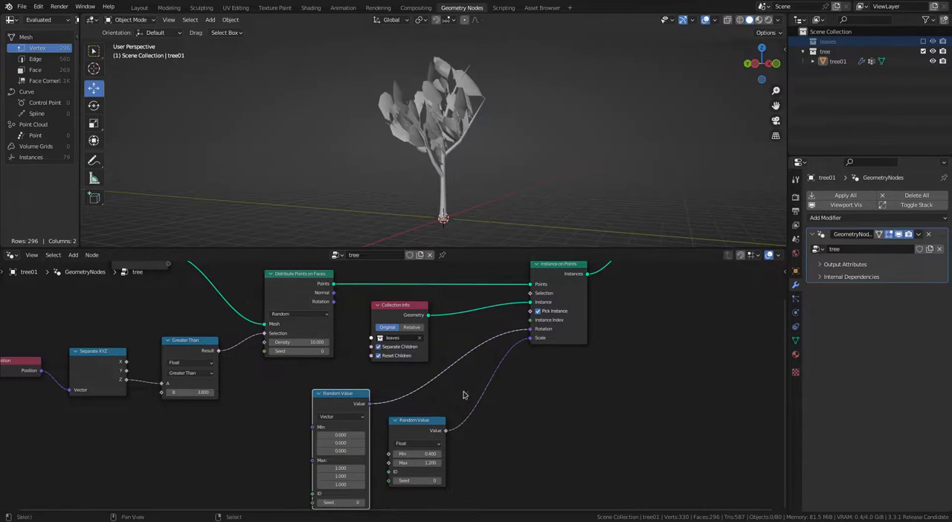
Step: Set all three Max components of the vector Random Value node to 0
{"action": "middle_click_drag", "start_coordinate": [367, 448], "coordinate": [454, 389]}
{"action": "scroll", "coordinate": [454, 389], "scroll_direction": "up", "scroll_amount": 4}
{"action": "left_click_drag", "start_coordinate": [447, 423], "coordinate": [447, 447]}
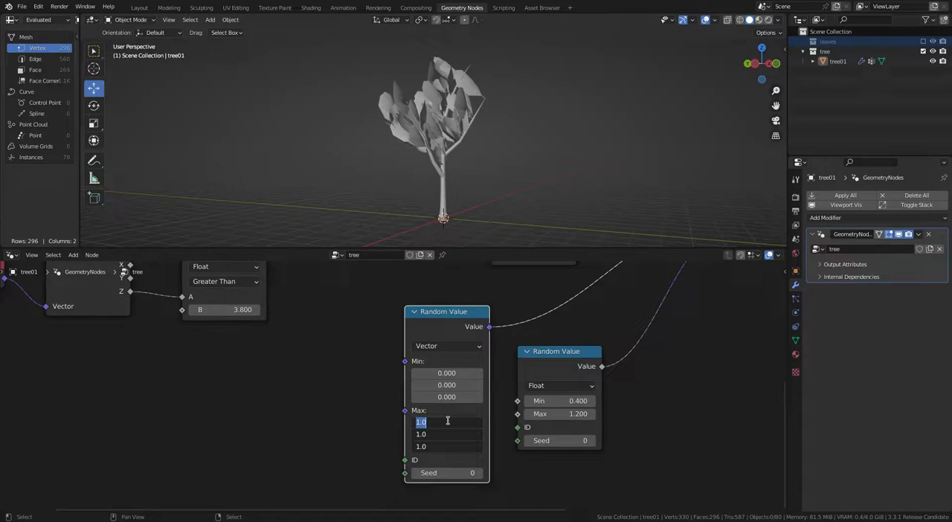
{"action": "type", "text": "0"}
{"action": "key", "text": "Return"}
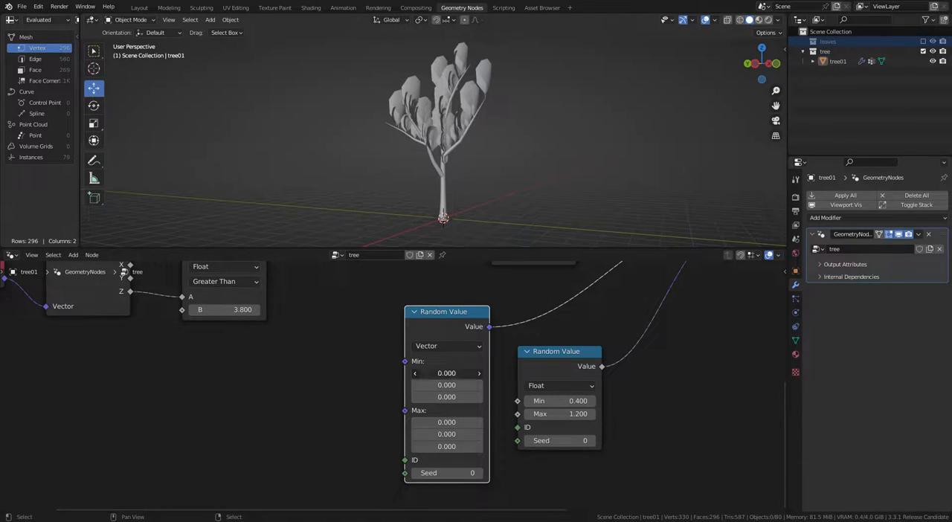
Step: Set the vector Random Value ranges to X -1.4 to 1.5, Y -1 to about 1.7, and Z about -1.7 to 2.8
{"action": "left_click_drag", "start_coordinate": [447, 373], "coordinate": [416, 372]}
{"action": "left_click_drag", "start_coordinate": [447, 422], "coordinate": [479, 423]}
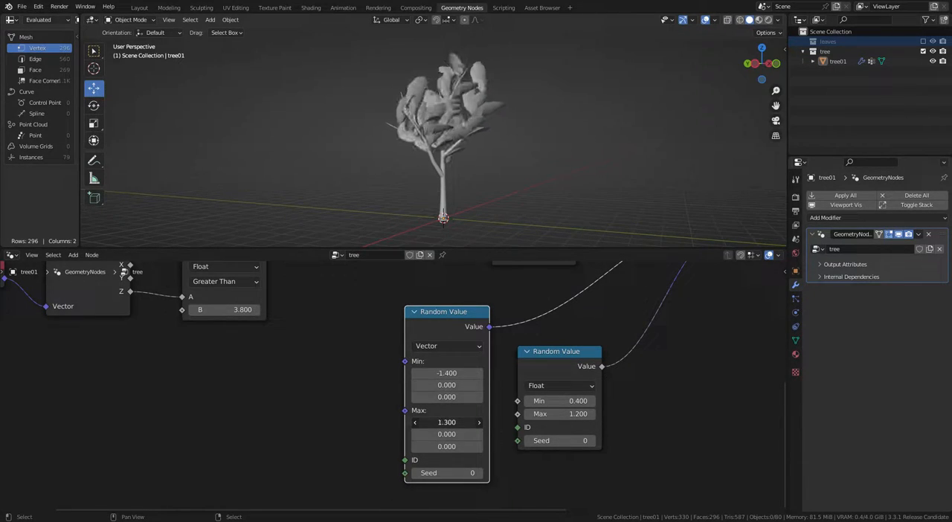
{"action": "left_click_drag", "start_coordinate": [446, 385], "coordinate": [424, 385]}
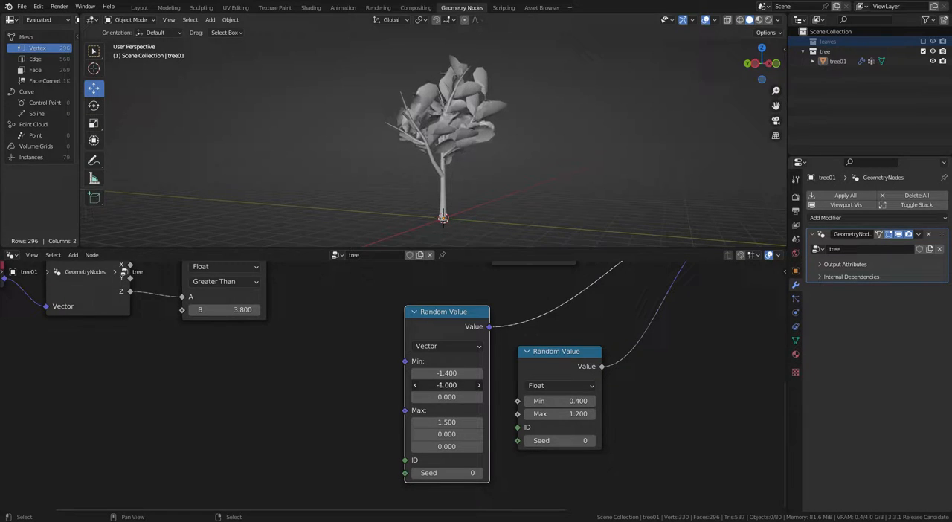
{"action": "left_click_drag", "start_coordinate": [447, 434], "coordinate": [483, 434]}
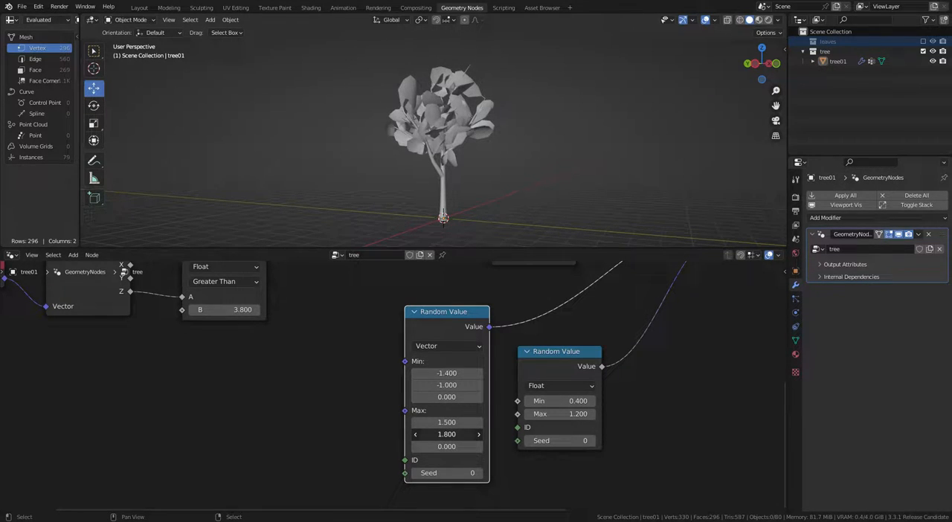
{"action": "left_click_drag", "start_coordinate": [446, 397], "coordinate": [415, 397]}
{"action": "left_click_drag", "start_coordinate": [446, 447], "coordinate": [488, 446]}
Step: Change the Distribute Points on Faces method from Random to Poisson Disk
{"action": "scroll", "coordinate": [418, 375], "scroll_direction": "down", "scroll_amount": 3}
{"action": "scroll", "coordinate": [419, 374], "scroll_direction": "up", "scroll_amount": 2}
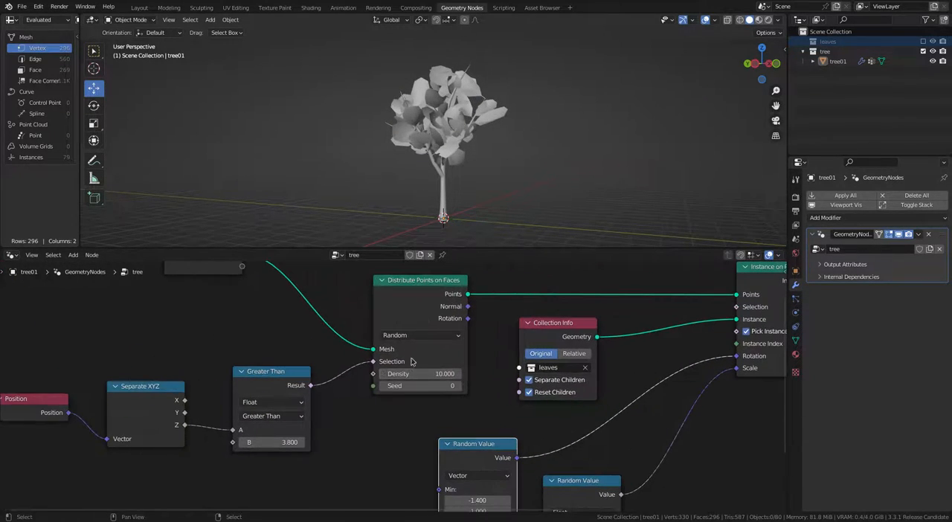
{"action": "left_click", "coordinate": [416, 335]}
{"action": "left_click", "coordinate": [409, 363]}
{"action": "scroll", "coordinate": [410, 369], "scroll_direction": "up", "scroll_amount": 1}
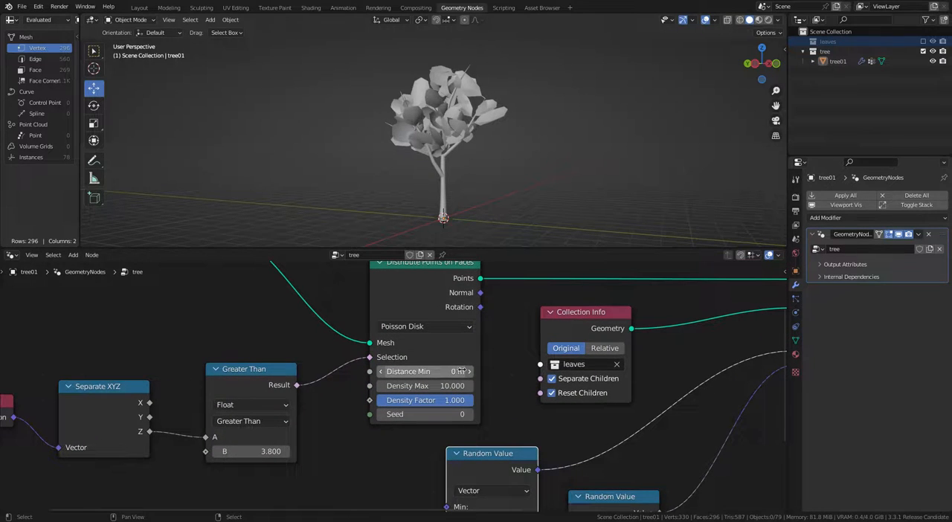
Step: Set the Poisson Disk Distance Min to 0.1 m and raise Density Max to 60.3 for denser foliage
{"action": "scroll", "coordinate": [468, 374], "scroll_direction": "up", "scroll_amount": 2}
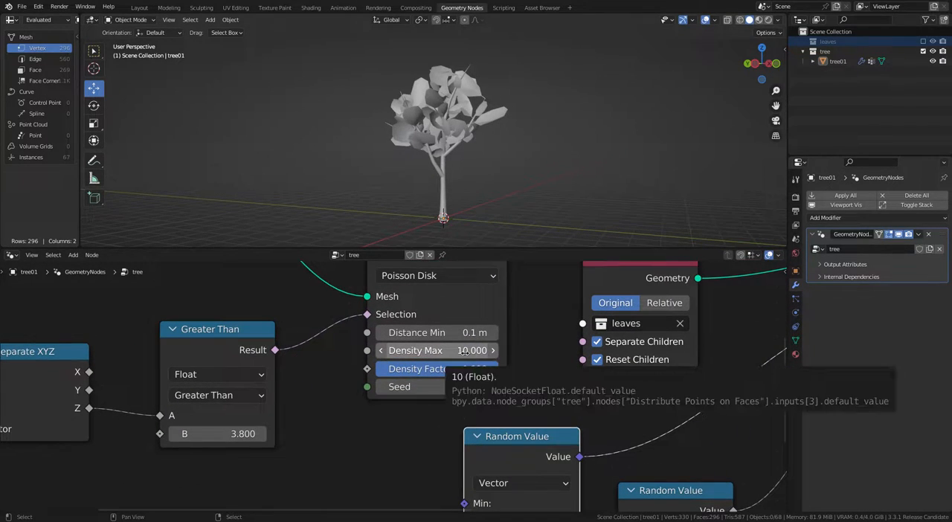
{"action": "left_click_drag", "start_coordinate": [461, 352], "coordinate": [536, 352]}
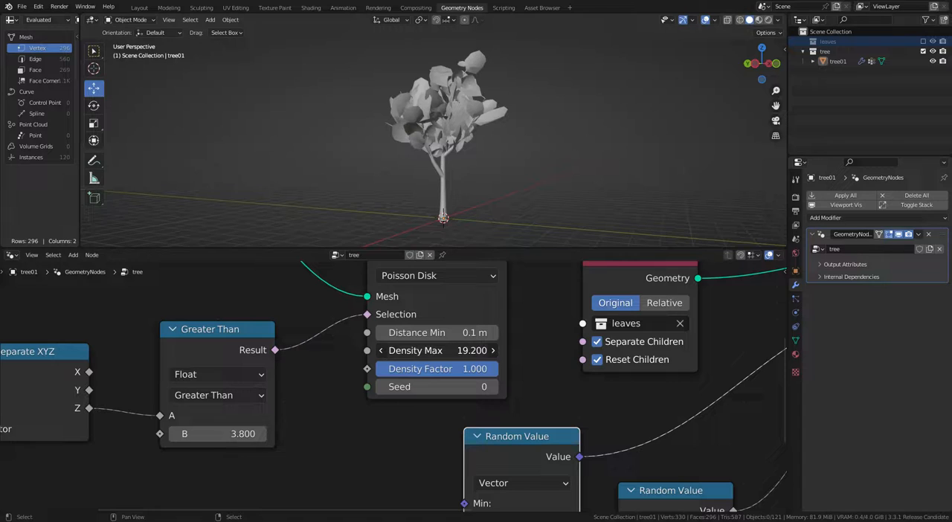
{"action": "left_click_drag", "start_coordinate": [476, 350], "coordinate": [521, 351]}
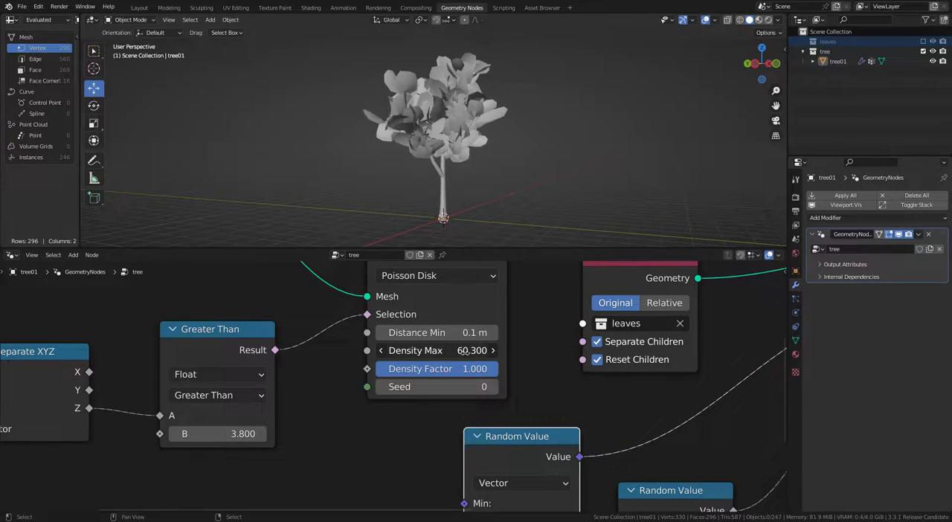
Step: Inspect the leafy tree from another side in Material Preview shading
{"action": "left_click", "coordinate": [760, 20]}
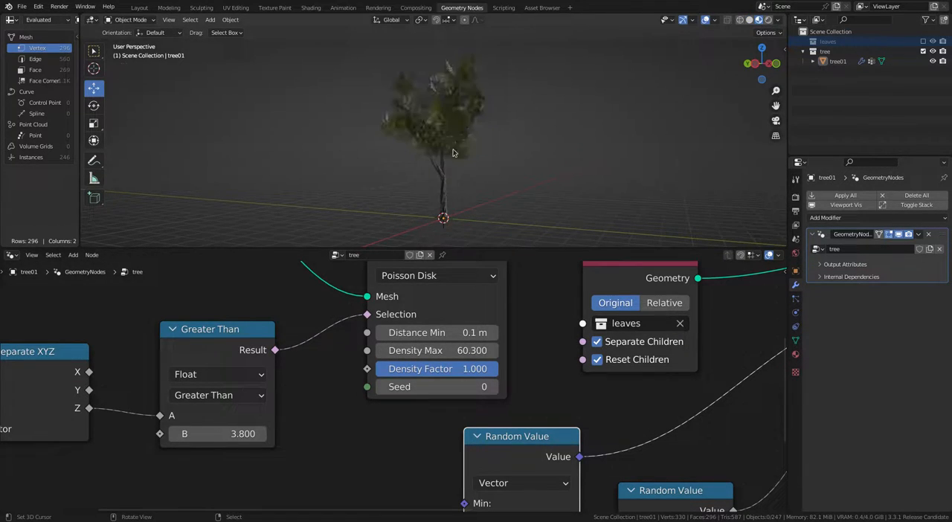
{"action": "left_click_drag", "start_coordinate": [544, 184], "coordinate": [508, 182], "text": "alt"}
{"action": "scroll", "coordinate": [513, 181], "scroll_direction": "up", "scroll_amount": 2}
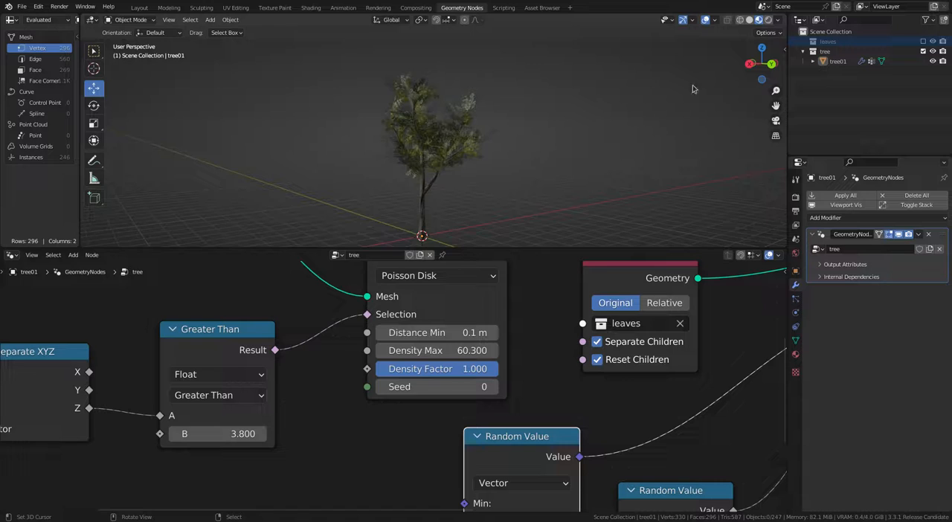
Step: Switch the viewport to Rendered shading and view the tree from a different angle
{"action": "left_click", "coordinate": [767, 20]}
{"action": "mouse_move", "coordinate": [579, 154]}
{"action": "left_mouse_down", "text": "alt"}
{"action": "mouse_move", "coordinate": [516, 182]}
{"action": "mouse_move", "coordinate": [435, 186]}
{"action": "mouse_move", "coordinate": [580, 182]}
{"action": "left_mouse_up", "text": "alt"}
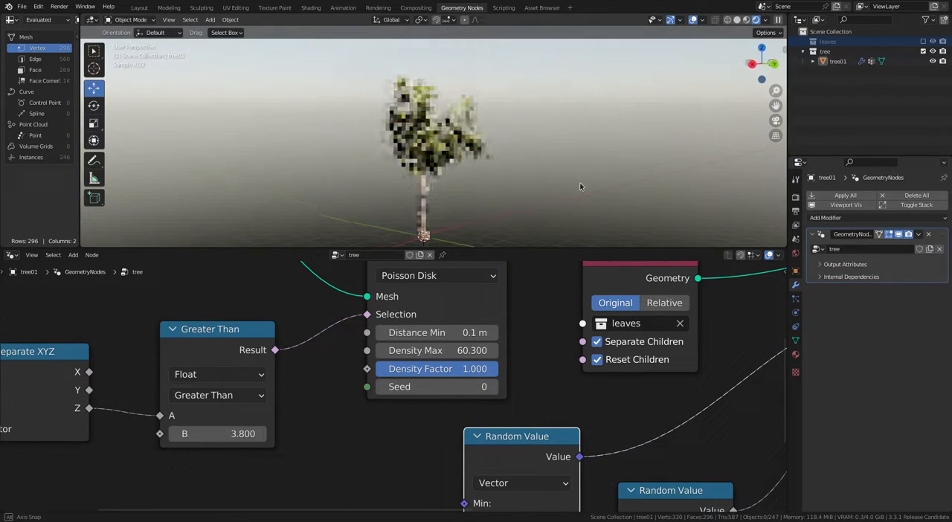
{"action": "left_click_drag", "start_coordinate": [522, 197], "coordinate": [471, 199], "text": "alt"}
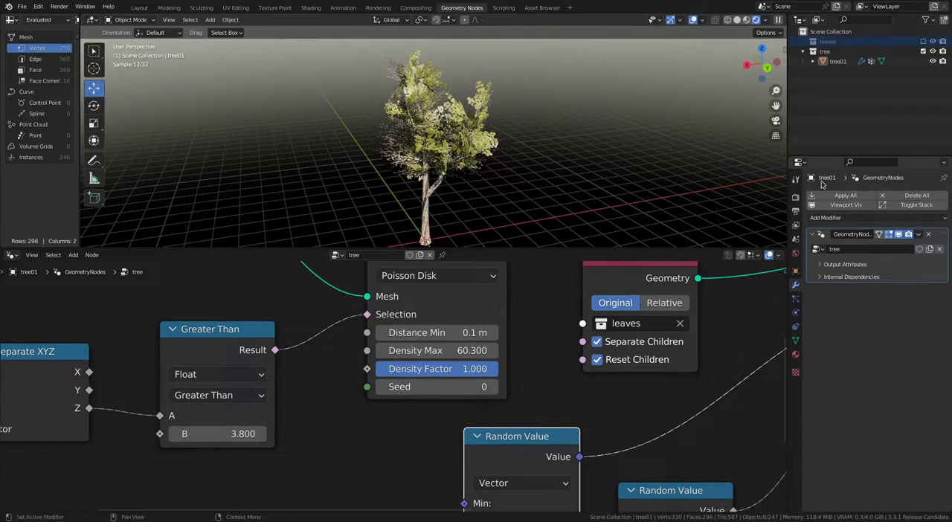
Step: Enable the Transparent film option in the render settings to hide the world background
{"action": "left_click", "coordinate": [795, 198]}
{"action": "scroll", "coordinate": [820, 463], "scroll_direction": "down", "scroll_amount": 1}
{"action": "left_click", "coordinate": [822, 439]}
{"action": "scroll", "coordinate": [822, 439], "scroll_direction": "down", "scroll_amount": 2}
{"action": "left_click", "coordinate": [824, 432]}
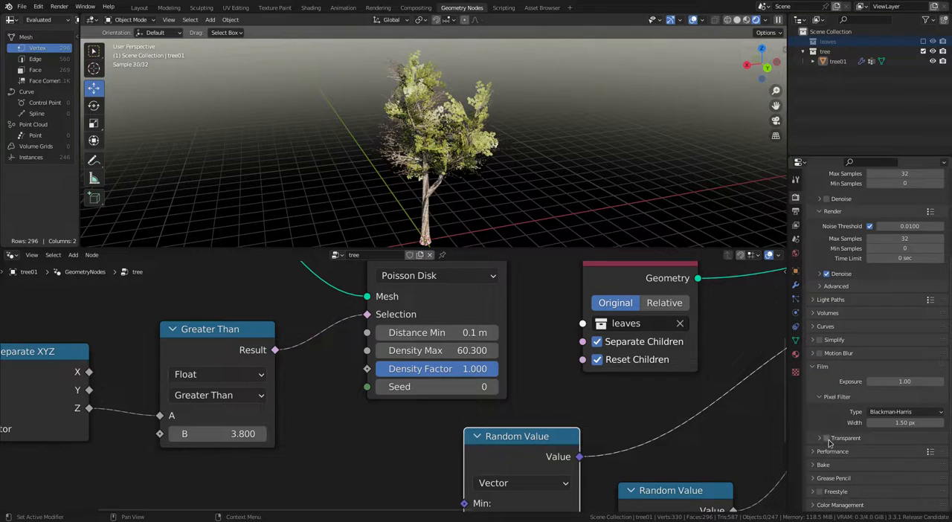
Step: Examine the rendered tree at different distances and look over the complete geometry node network
{"action": "scroll", "coordinate": [505, 209], "scroll_direction": "up", "scroll_amount": 5}
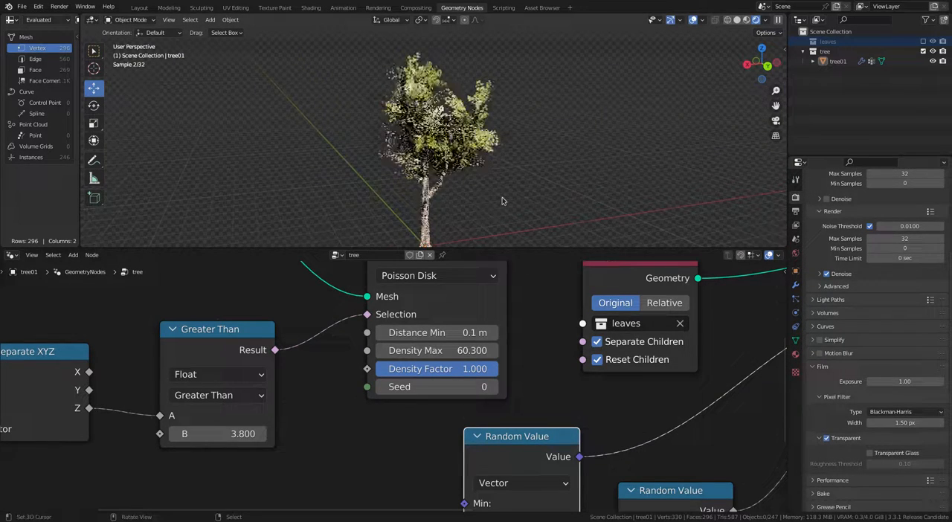
{"action": "scroll", "coordinate": [499, 218], "scroll_direction": "down", "scroll_amount": 5}
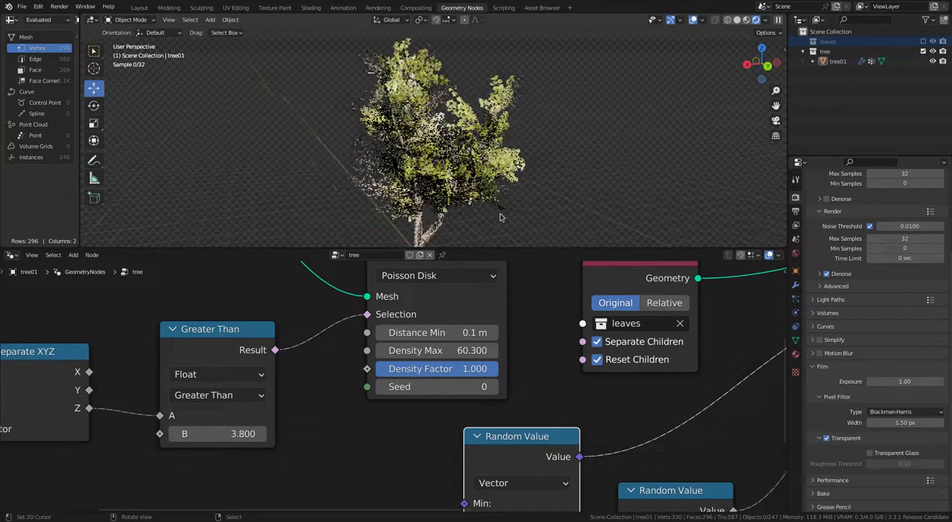
{"action": "scroll", "coordinate": [506, 191], "scroll_direction": "up", "scroll_amount": 1}
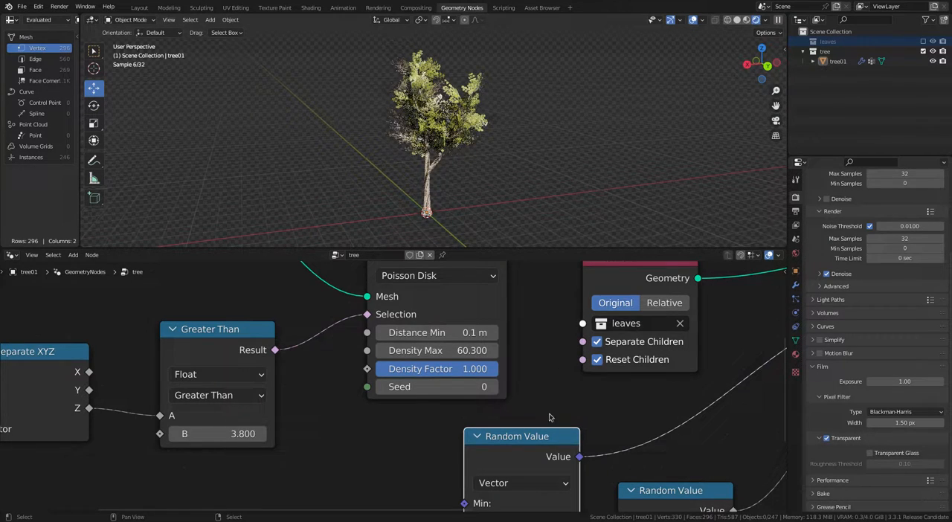
{"action": "scroll", "coordinate": [524, 425], "scroll_direction": "down", "scroll_amount": 5}
{"action": "middle_click_drag", "start_coordinate": [524, 425], "coordinate": [354, 425]}
{"action": "scroll", "coordinate": [570, 429], "scroll_direction": "down", "scroll_amount": 3}
{"action": "middle_click_drag", "start_coordinate": [571, 425], "coordinate": [616, 407]}
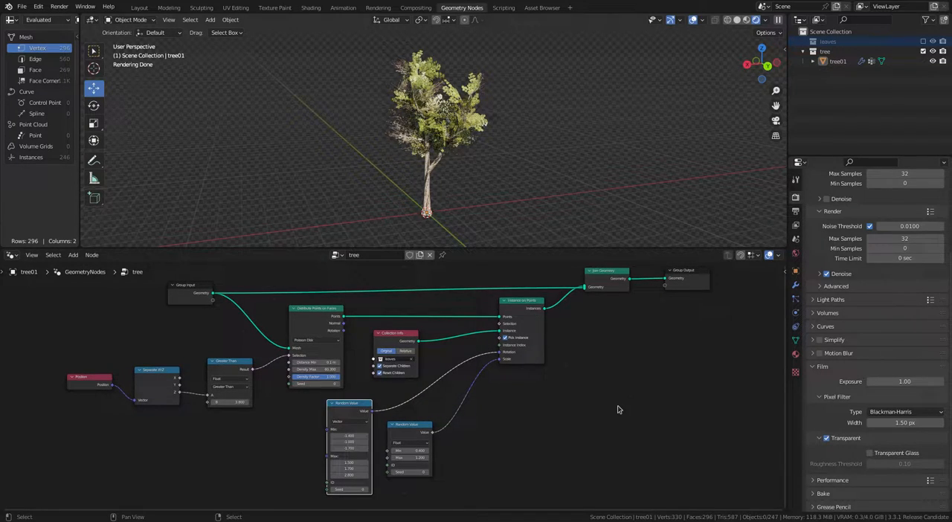